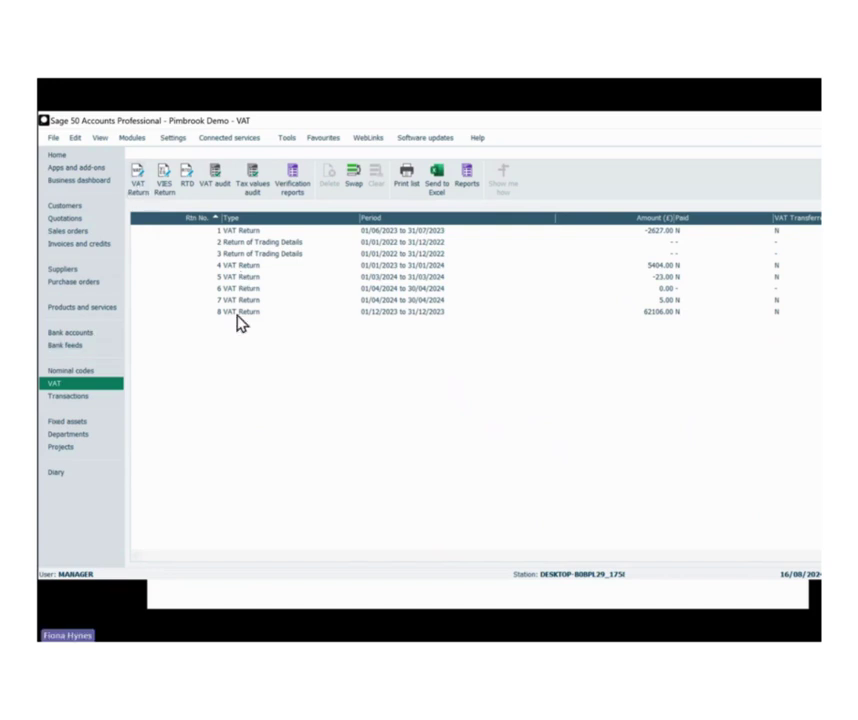
Start a VAT Return and back up the company's data files to C:\SageBackups\v30, running the data check first
{"action": "left_click", "coordinate": [137, 192]}
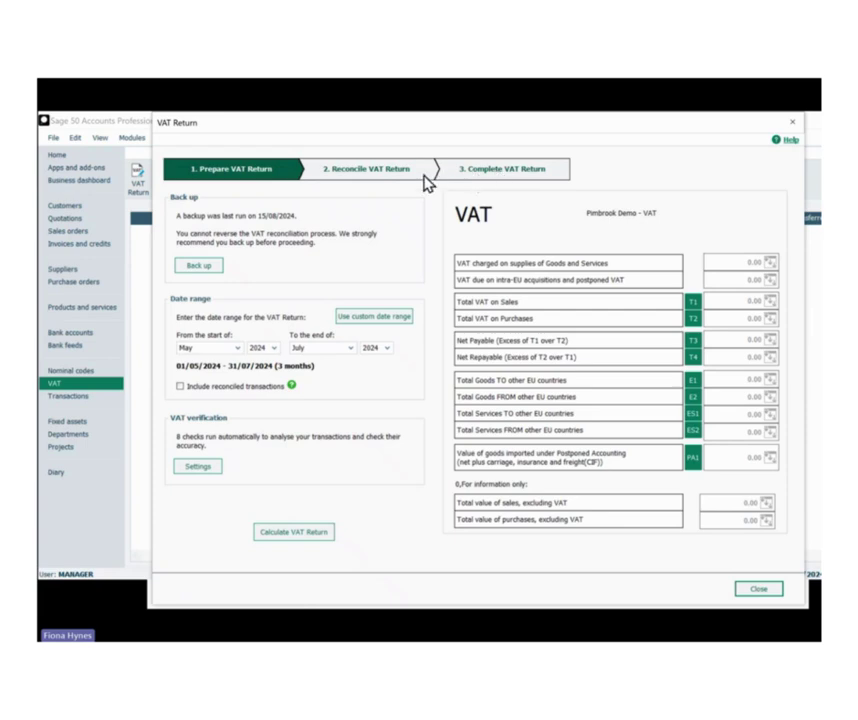
{"action": "left_click", "coordinate": [208, 268]}
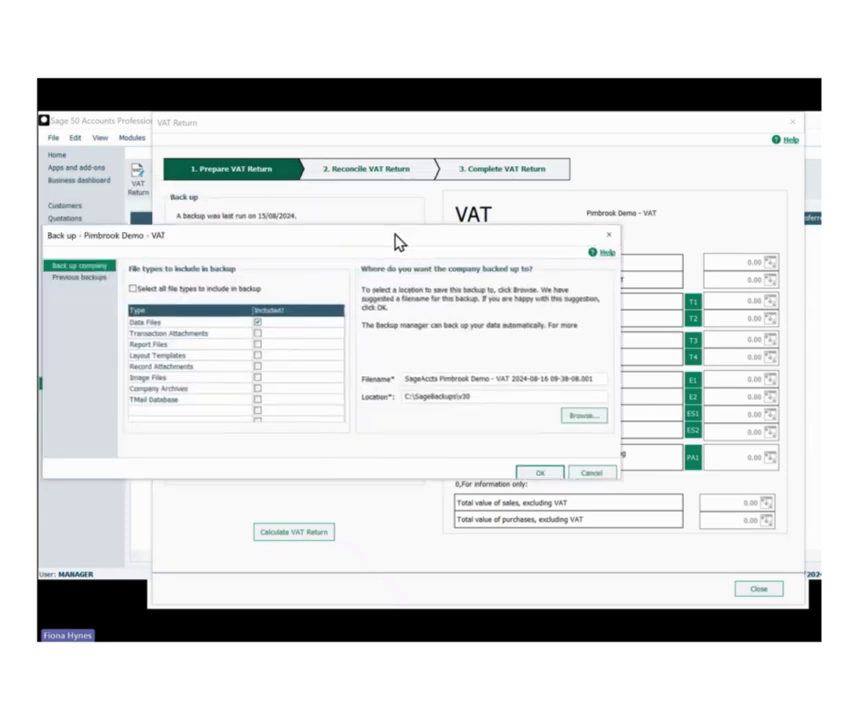
{"action": "left_click", "coordinate": [545, 484]}
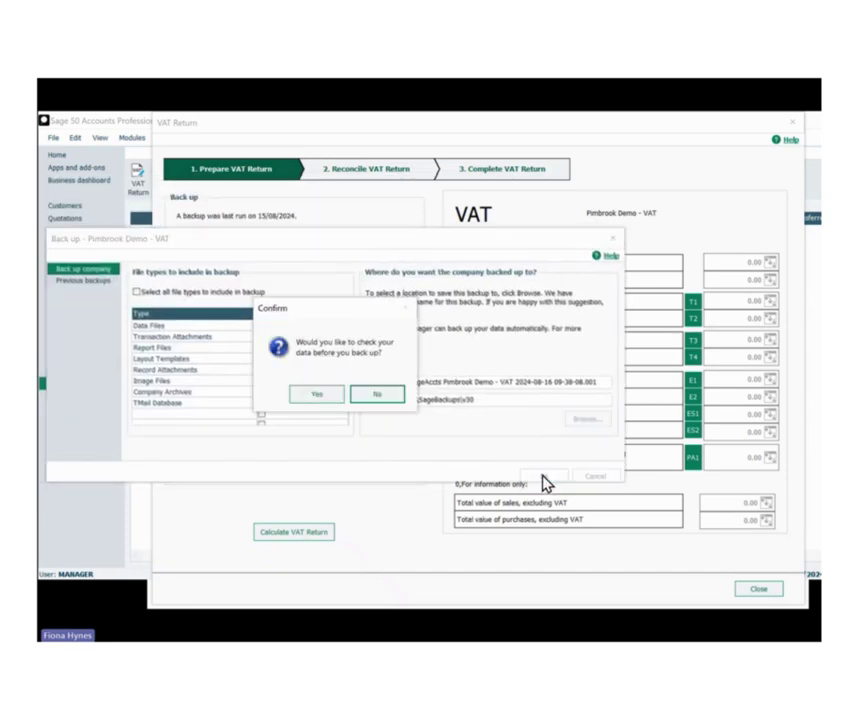
{"action": "left_click", "coordinate": [318, 397]}
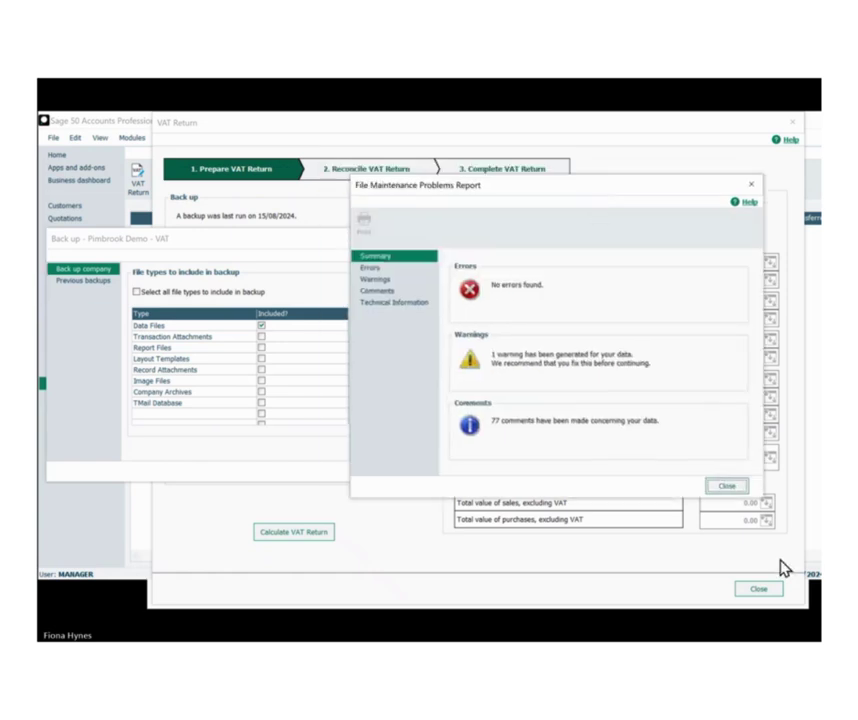
{"action": "left_click", "coordinate": [725, 486]}
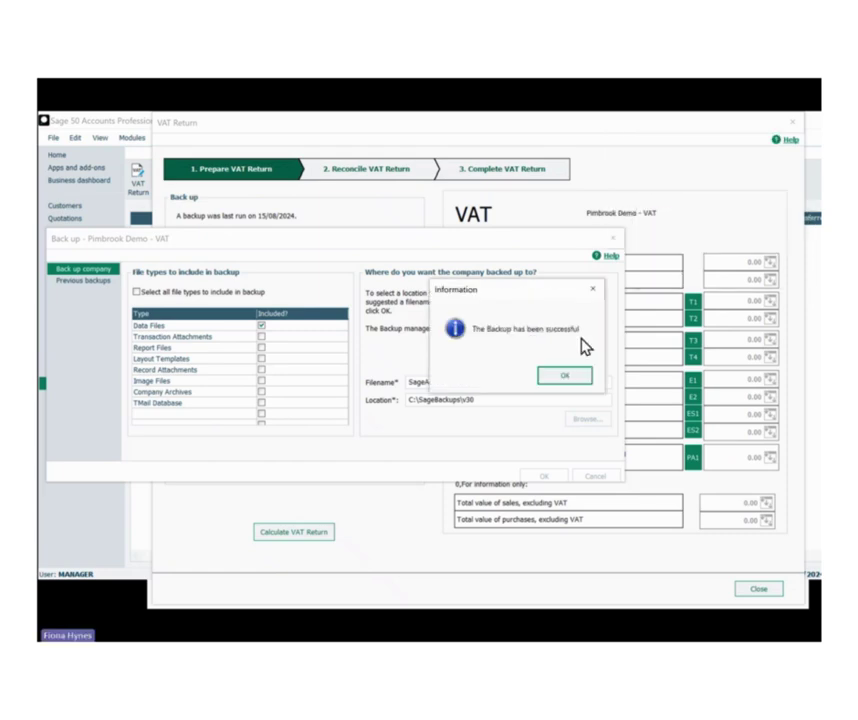
{"action": "left_click", "coordinate": [566, 374]}
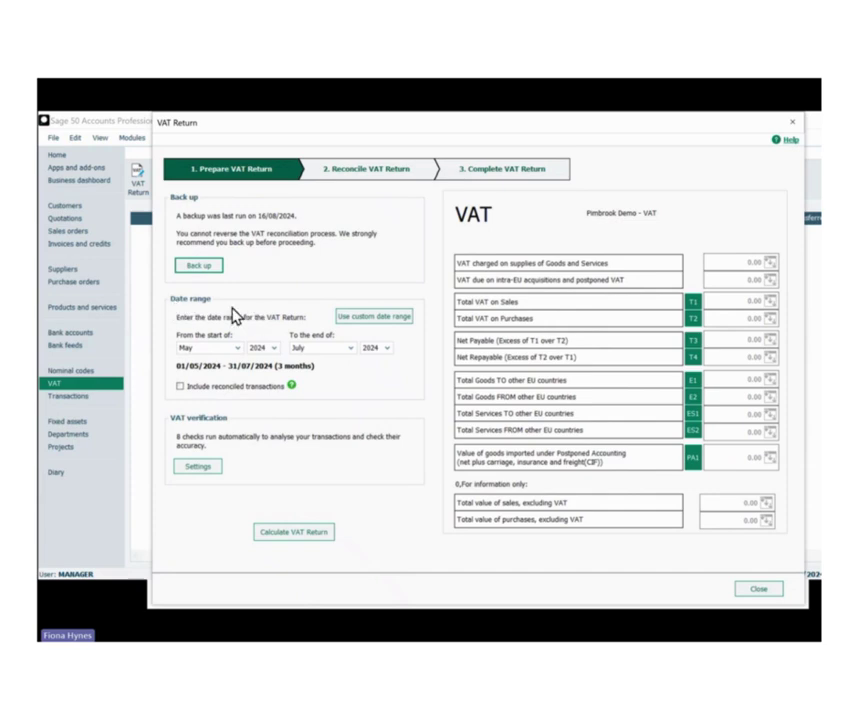
Set the VAT Return date range from the start of January 2024 to the end of February 2024
{"action": "left_click", "coordinate": [238, 348]}
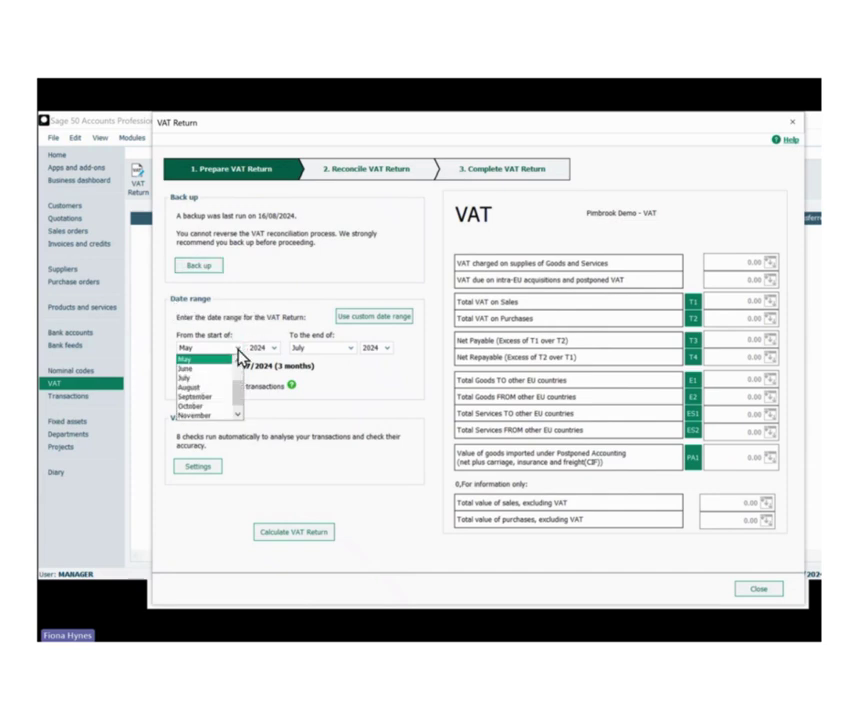
{"action": "scroll", "coordinate": [207, 376], "scroll_direction": "up", "scroll_amount": 1}
{"action": "scroll", "coordinate": [205, 372], "scroll_direction": "up", "scroll_amount": 1}
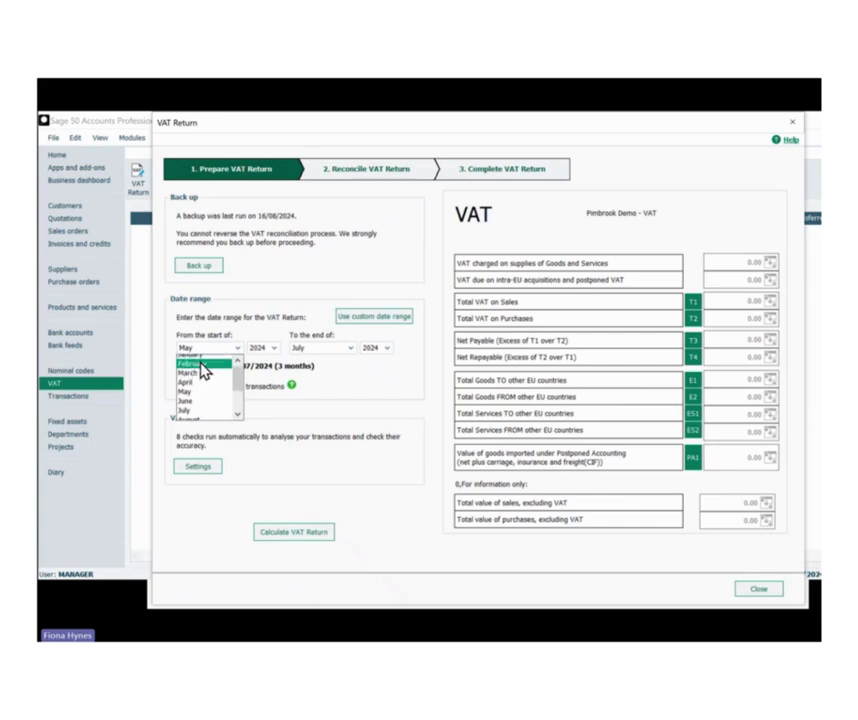
{"action": "left_click", "coordinate": [205, 360]}
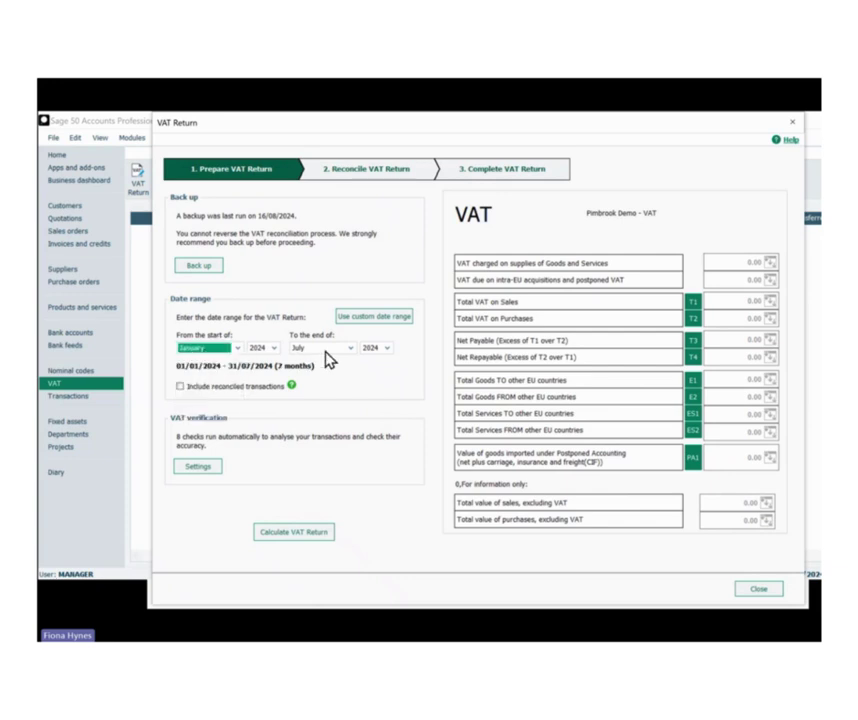
{"action": "left_click", "coordinate": [330, 350]}
{"action": "scroll", "coordinate": [330, 370], "scroll_direction": "up", "scroll_amount": 2}
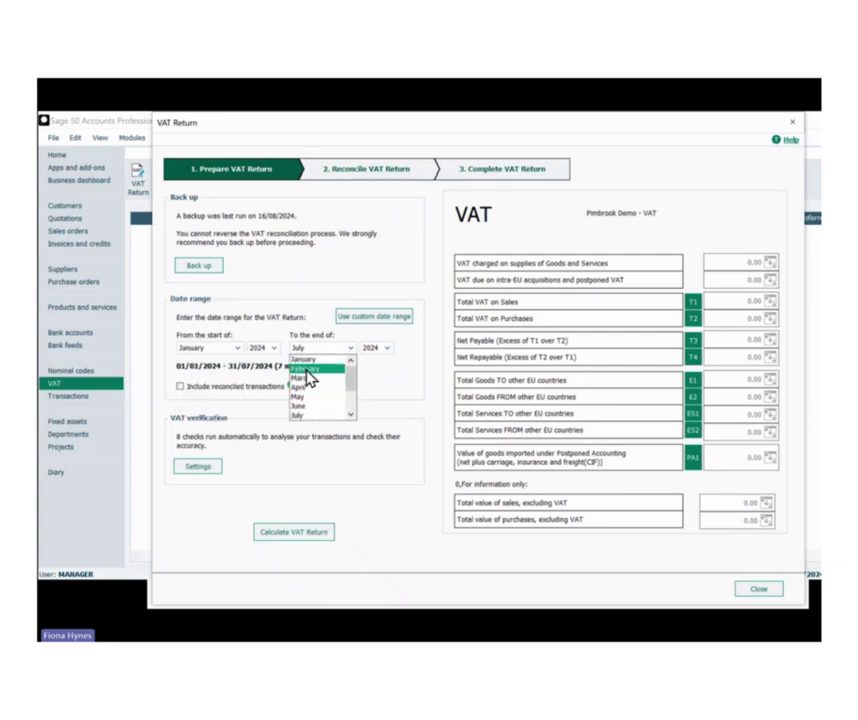
{"action": "left_click", "coordinate": [306, 369]}
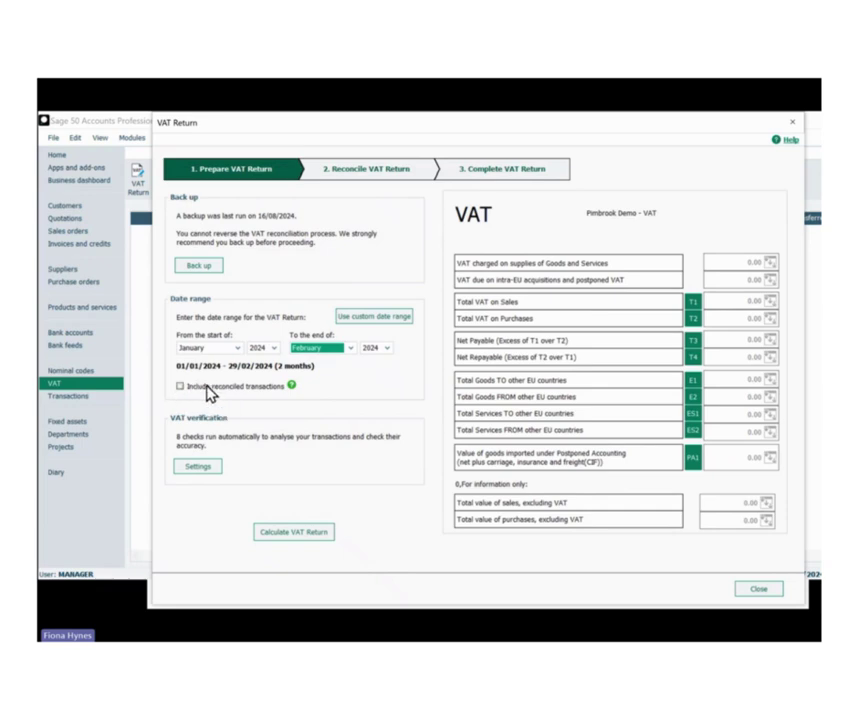
Accept the existing VAT verification settings and calculate the VAT Return, continuing with the date range already reported on
{"action": "left_click", "coordinate": [203, 470]}
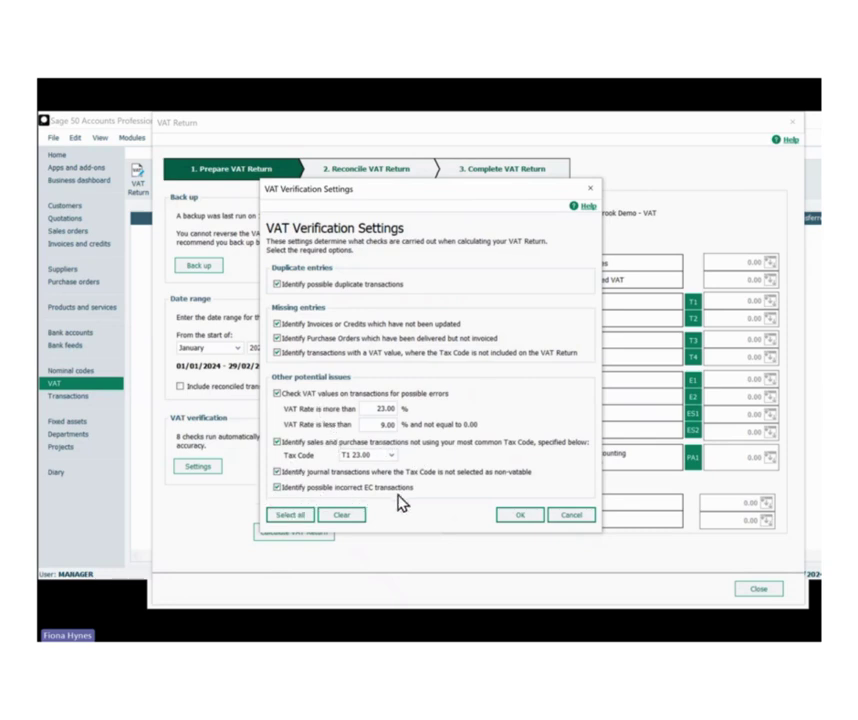
{"action": "left_click", "coordinate": [515, 519]}
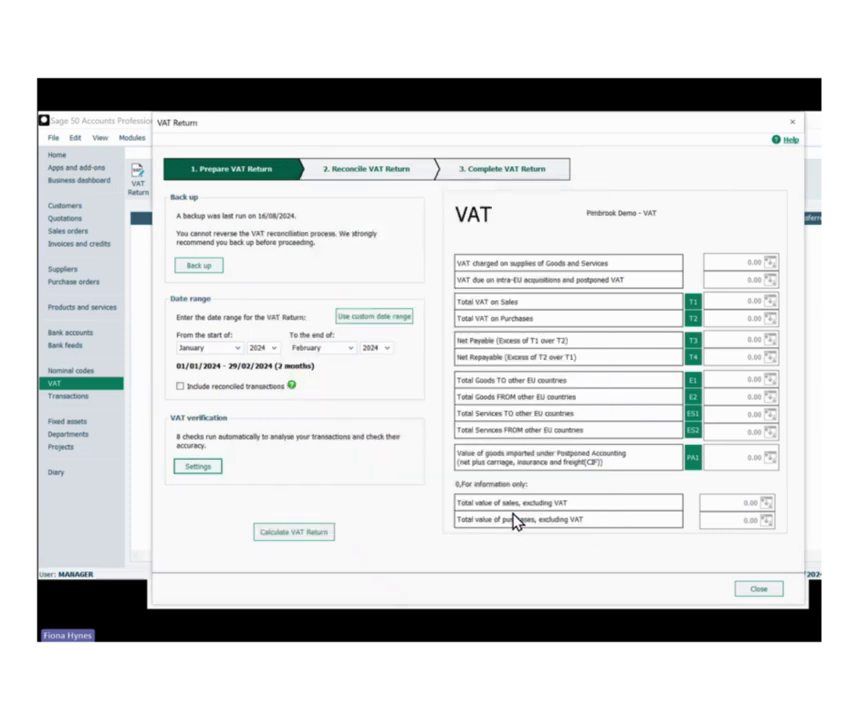
{"action": "left_click", "coordinate": [282, 534]}
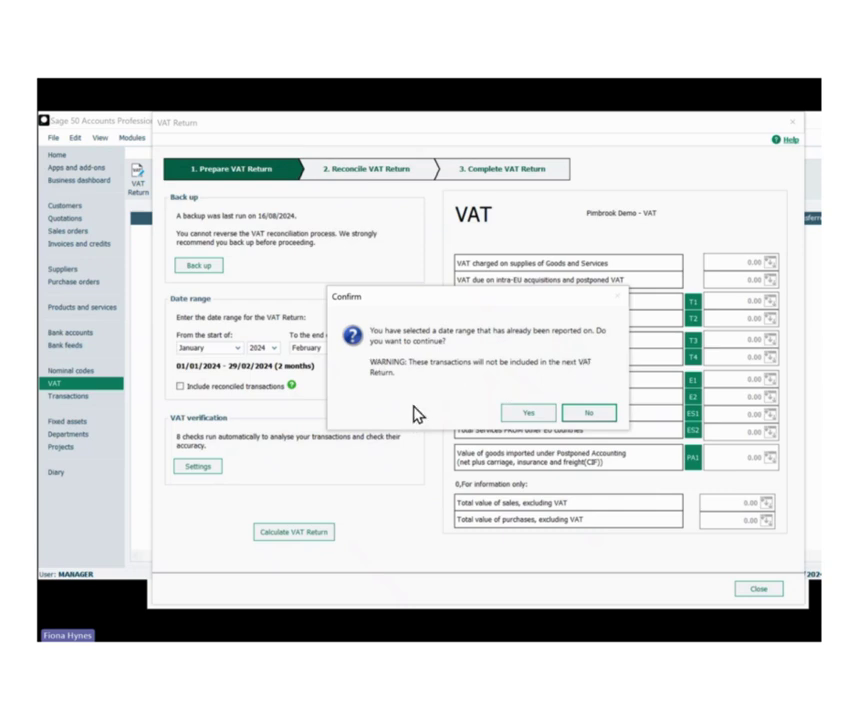
{"action": "left_click", "coordinate": [528, 418]}
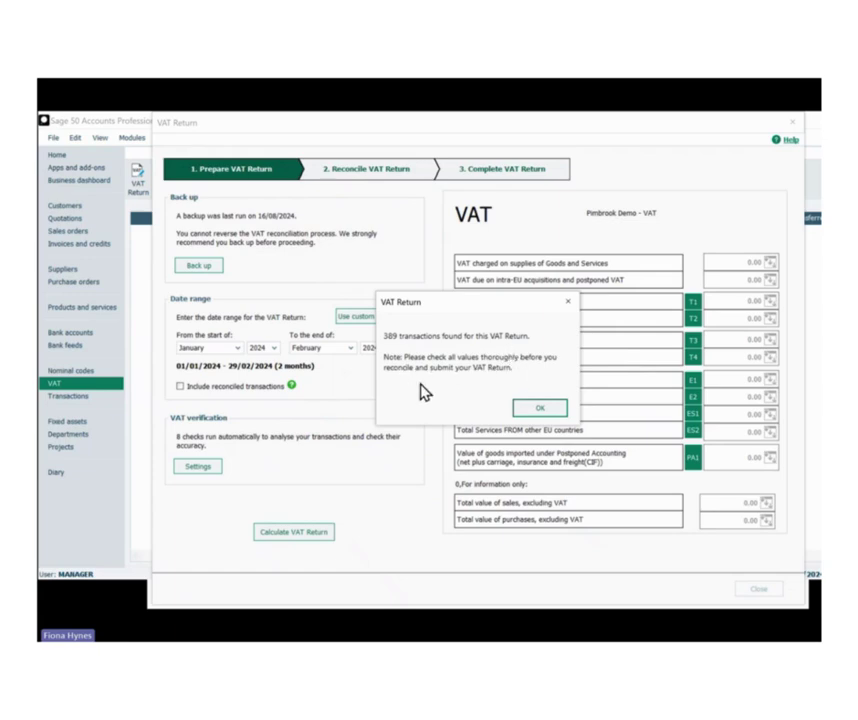
{"action": "left_click", "coordinate": [541, 410]}
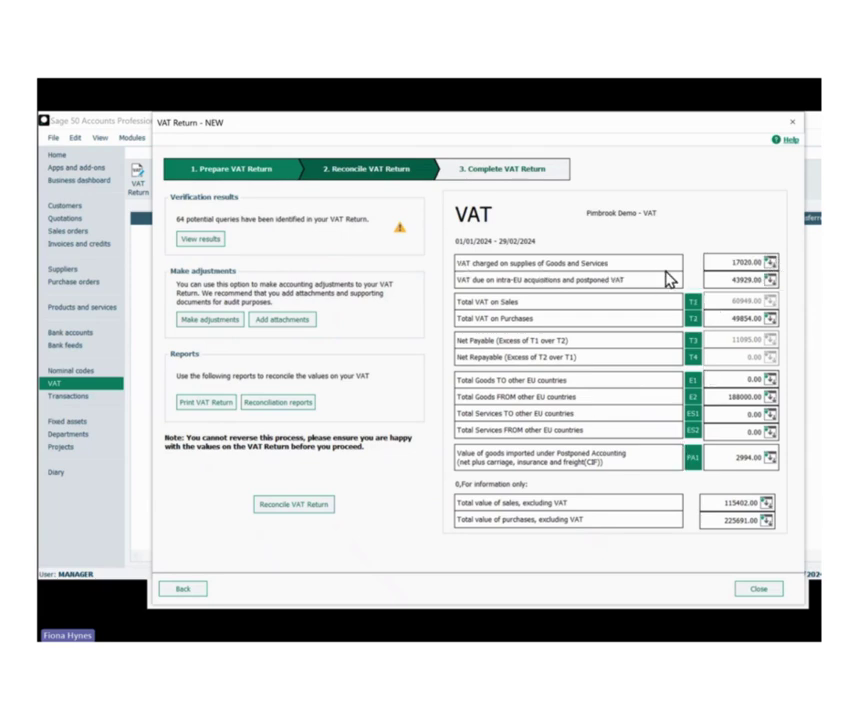
Examine the tax code breakdown behind the VAT charged on supplies of Goods and Services, and close it
{"action": "left_click", "coordinate": [770, 264]}
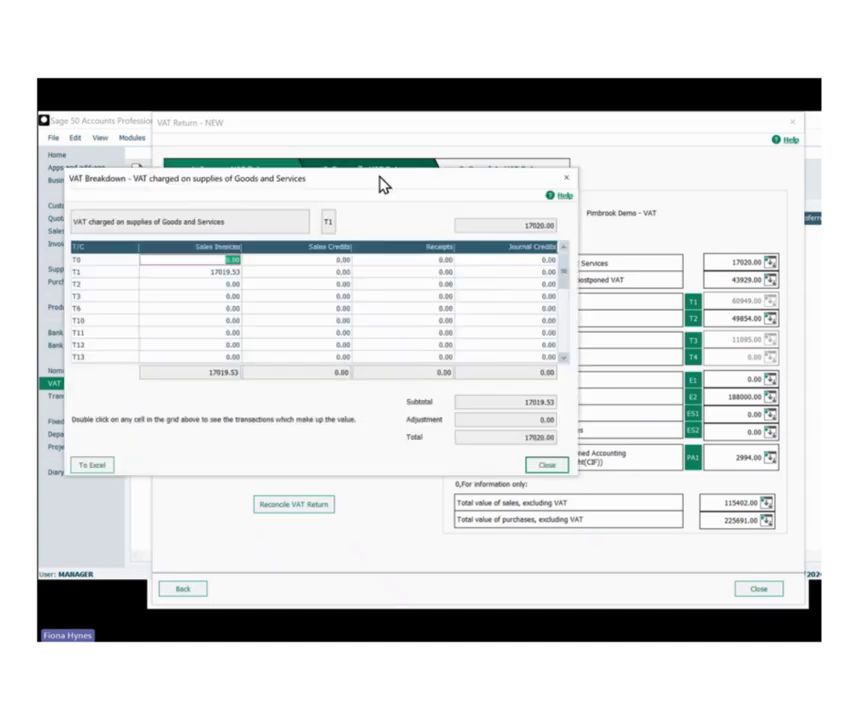
{"action": "left_click_drag", "start_coordinate": [383, 182], "coordinate": [498, 224]}
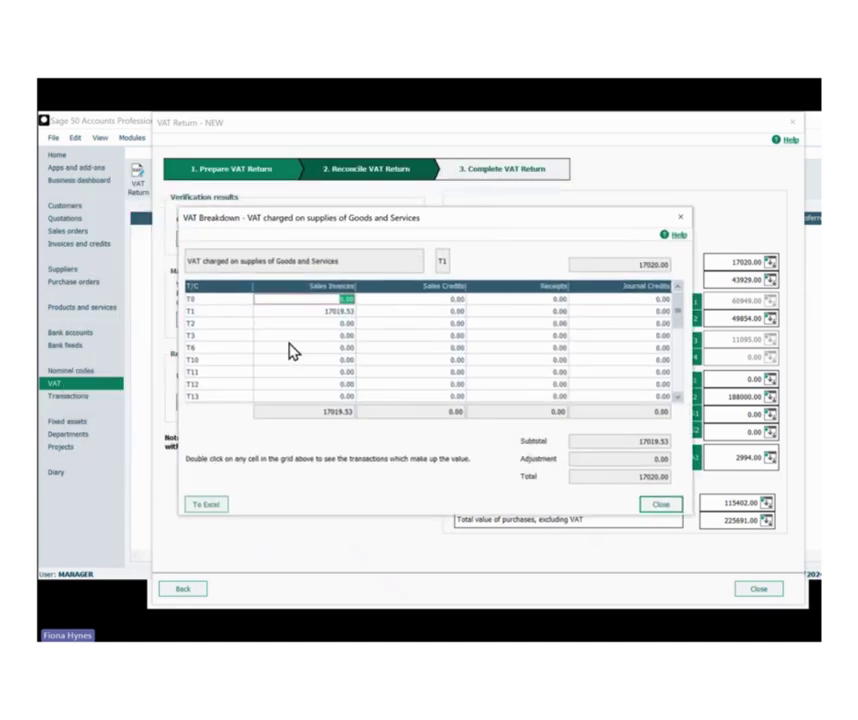
{"action": "key", "text": "Down"}
{"action": "key", "text": "Down"}
{"action": "key", "text": "Down"}
{"action": "key", "text": "Down"}
{"action": "key", "text": "Down"}
{"action": "key", "text": "Down"}
{"action": "key", "text": "Down"}
{"action": "key", "text": "Down"}
{"action": "key", "text": "Down"}
{"action": "key", "text": "Down"}
{"action": "key", "text": "Down"}
{"action": "key", "text": "Down"}
{"action": "key", "text": "Down"}
{"action": "key", "text": "Down"}
{"action": "key", "text": "Down"}
{"action": "key", "text": "Down"}
{"action": "key", "text": "Down"}
{"action": "key", "text": "Down"}
{"action": "key", "text": "Down"}
{"action": "key", "text": "Down"}
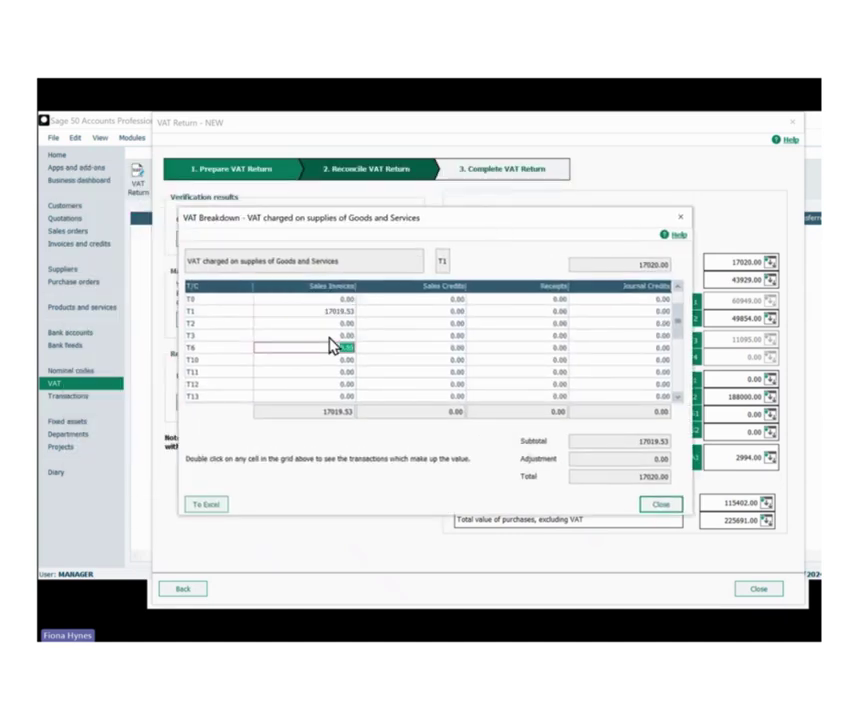
{"action": "key", "text": "Up"}
{"action": "key", "text": "Up"}
{"action": "key", "text": "Up"}
{"action": "key", "text": "Up"}
{"action": "key", "text": "Up"}
{"action": "key", "text": "Up"}
{"action": "key", "text": "Up"}
{"action": "key", "text": "Up"}
{"action": "key", "text": "Up"}
{"action": "key", "text": "Up"}
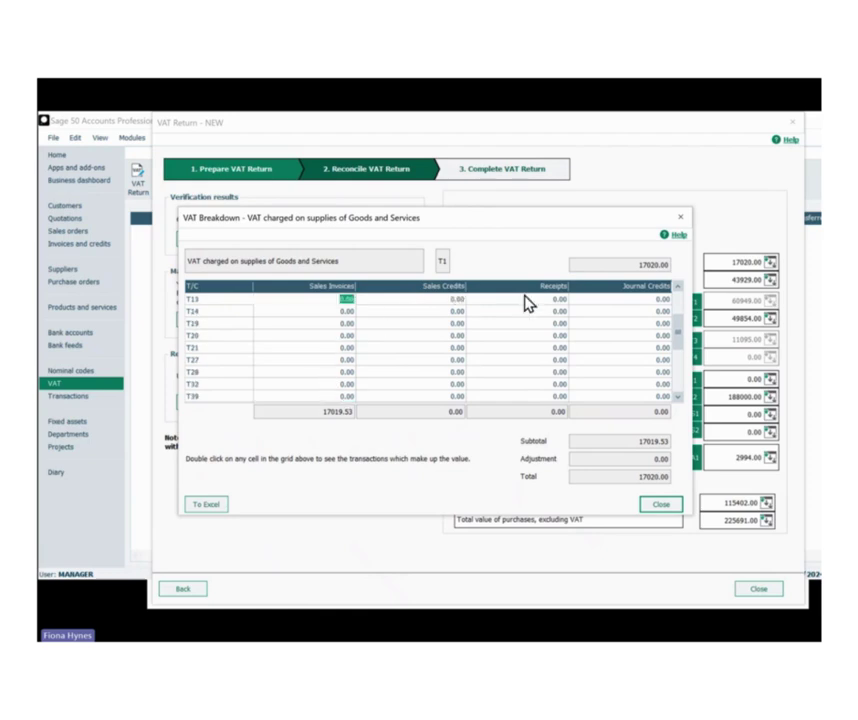
{"action": "left_click", "coordinate": [662, 508]}
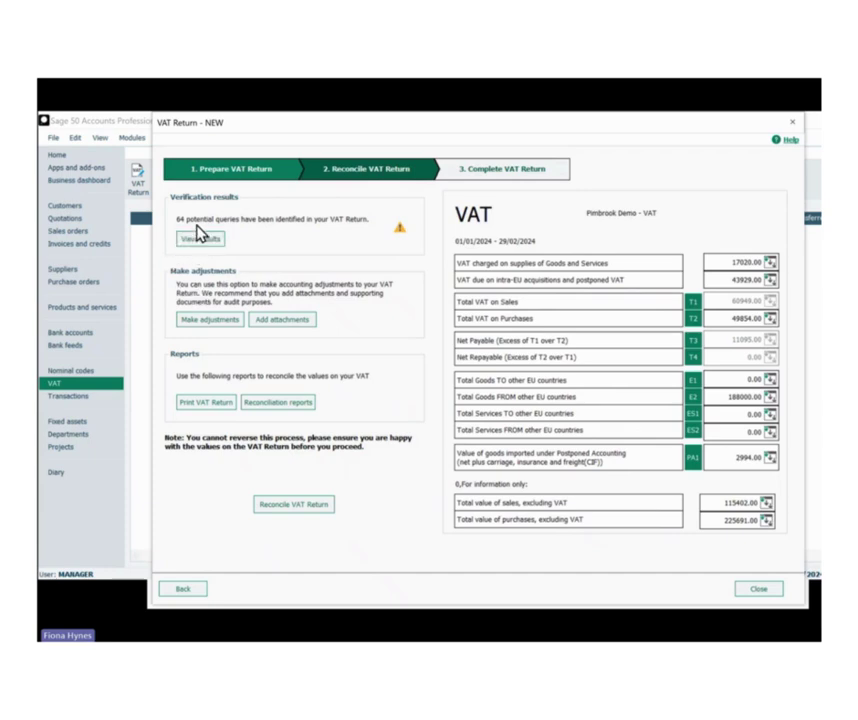
Review the verification results summary for the VAT Return's potential queries and close it
{"action": "left_click", "coordinate": [202, 240]}
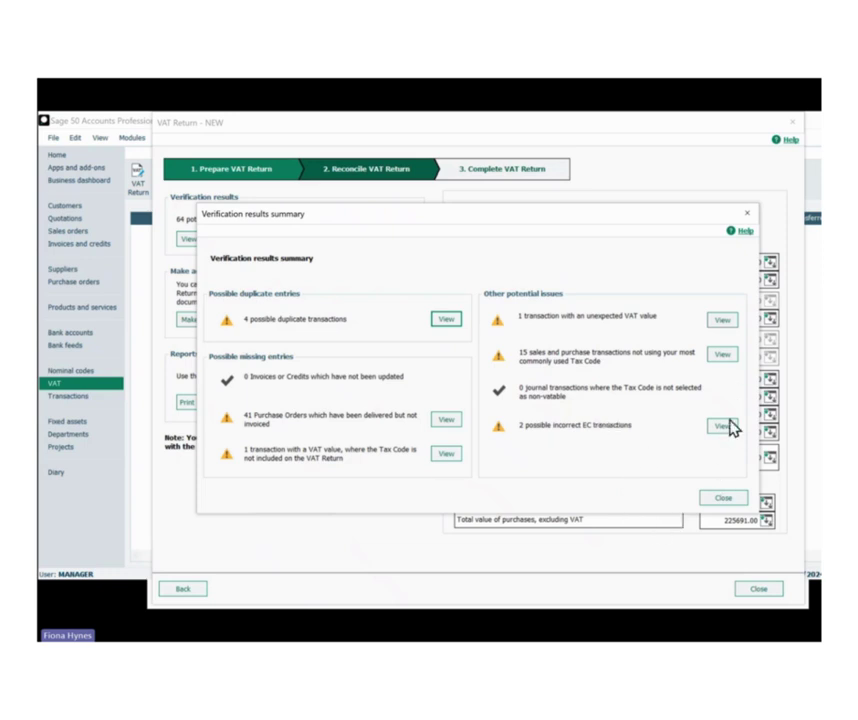
{"action": "left_click", "coordinate": [720, 500]}
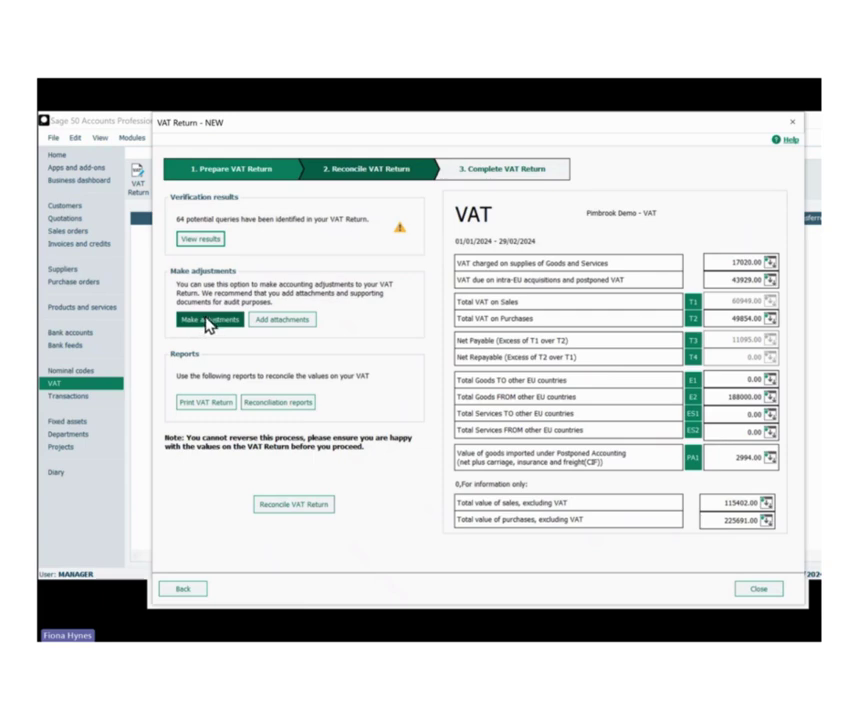
Run the VAT Return report as a preview with both the VAT return and Summary types included
{"action": "left_click", "coordinate": [203, 404]}
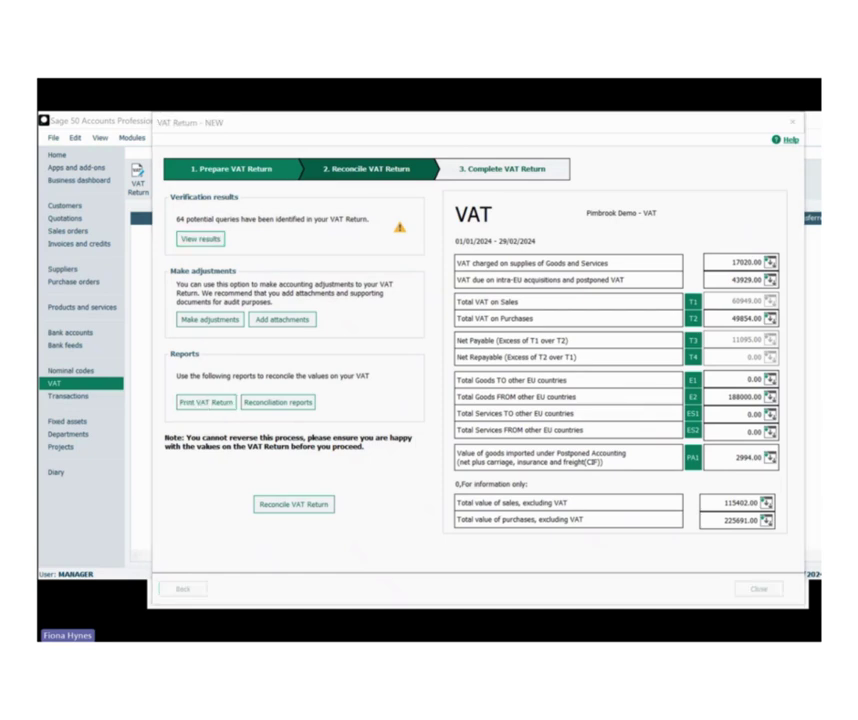
{"action": "left_click_drag", "start_coordinate": [680, 207], "coordinate": [503, 272]}
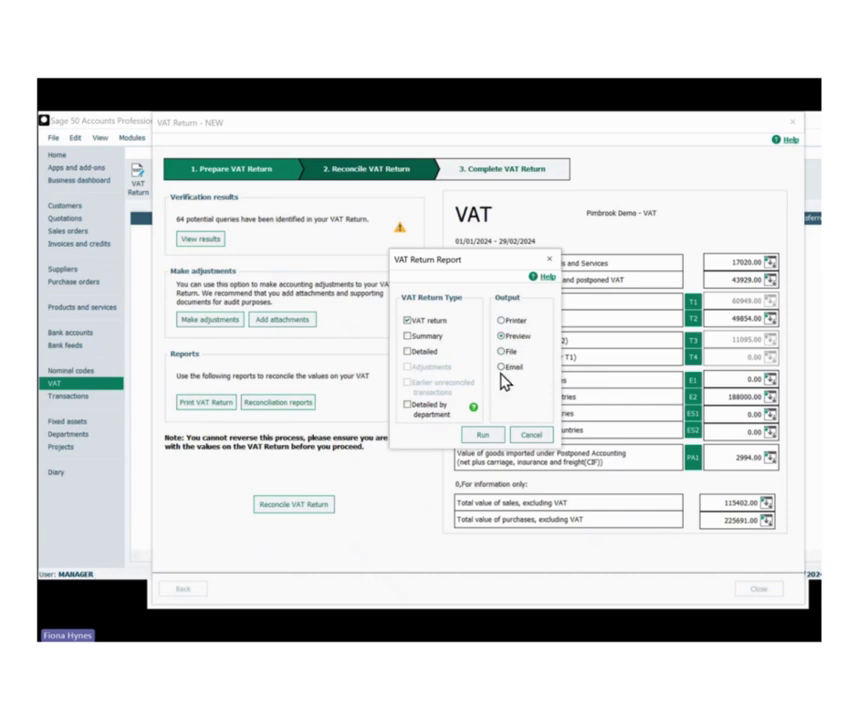
{"action": "left_click", "coordinate": [410, 337]}
{"action": "left_click", "coordinate": [484, 437]}
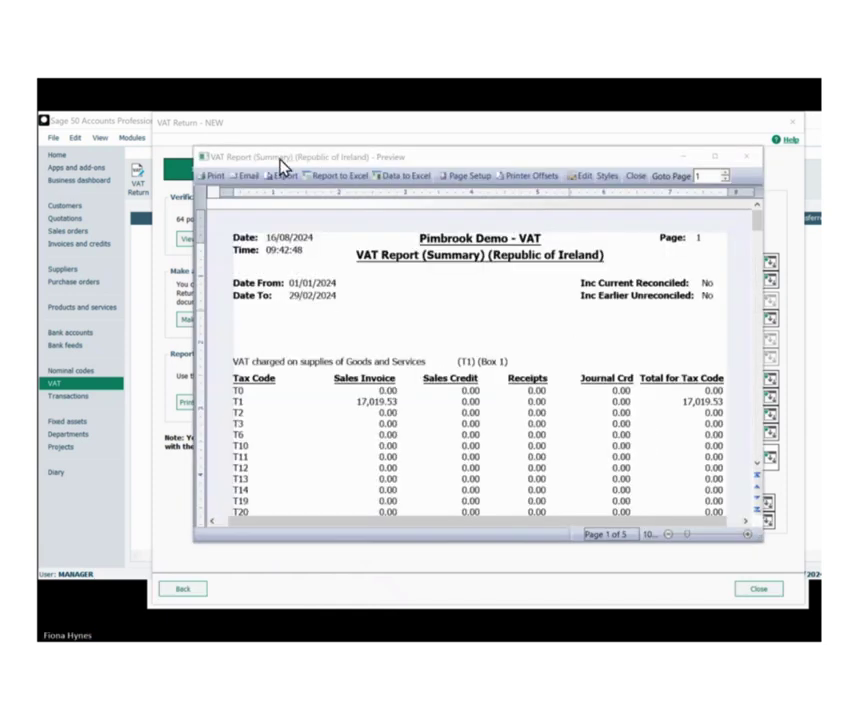
Set the summary preview aside, read the VAT Return (Republic of Ireland) preview to its end, and minimise it
{"action": "left_click", "coordinate": [684, 159]}
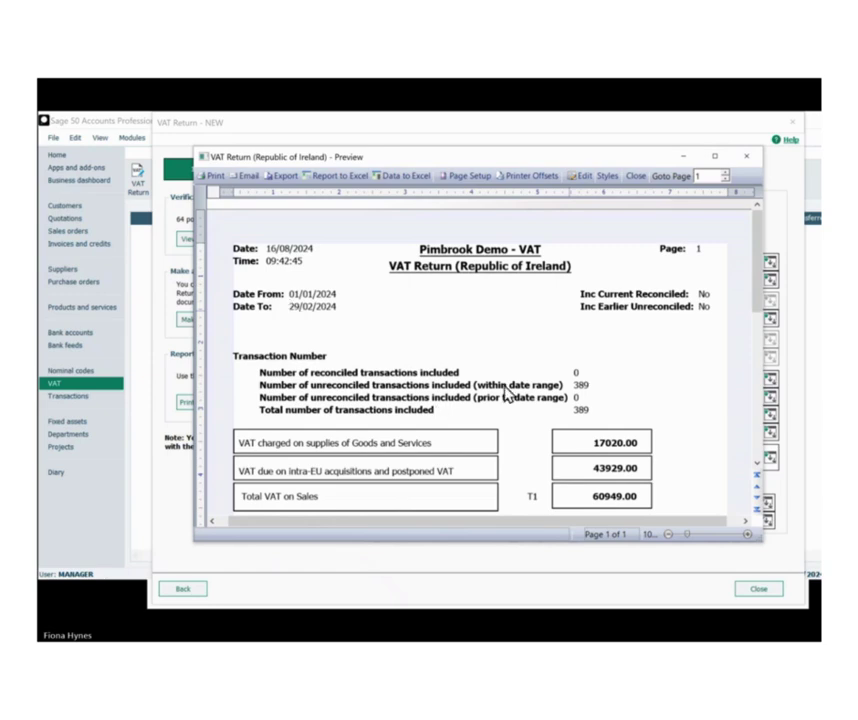
{"action": "scroll", "coordinate": [517, 396], "scroll_direction": "down", "scroll_amount": 3}
{"action": "scroll", "coordinate": [575, 442], "scroll_direction": "down", "scroll_amount": 4}
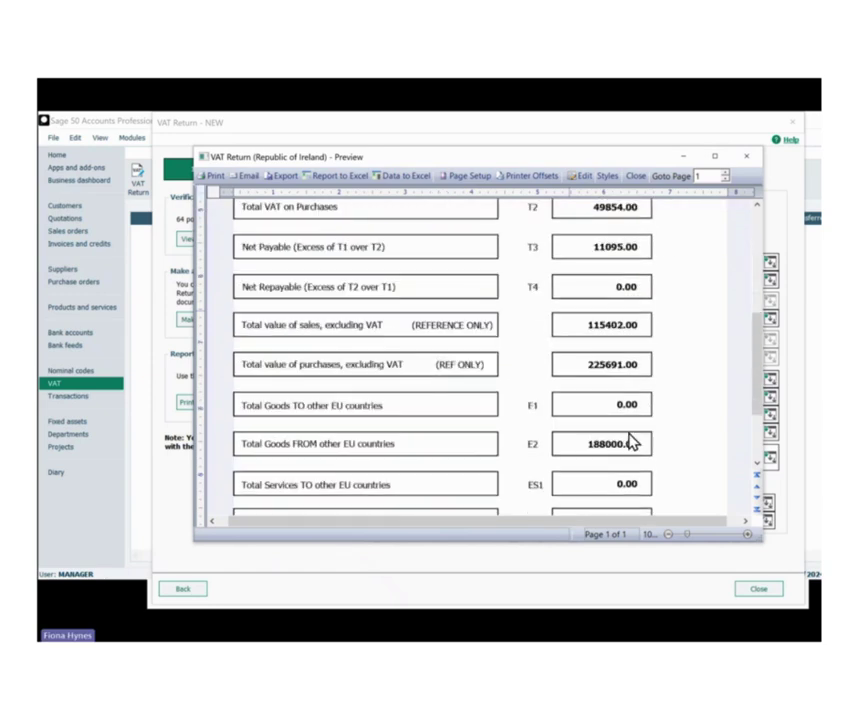
{"action": "scroll", "coordinate": [630, 443], "scroll_direction": "down", "scroll_amount": 3}
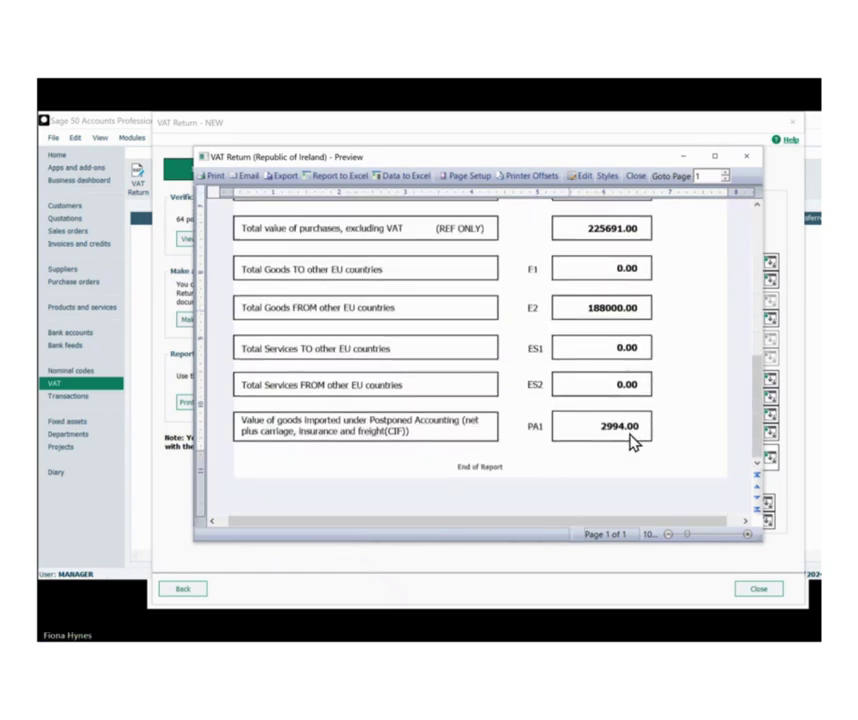
{"action": "scroll", "coordinate": [631, 443], "scroll_direction": "up", "scroll_amount": 10}
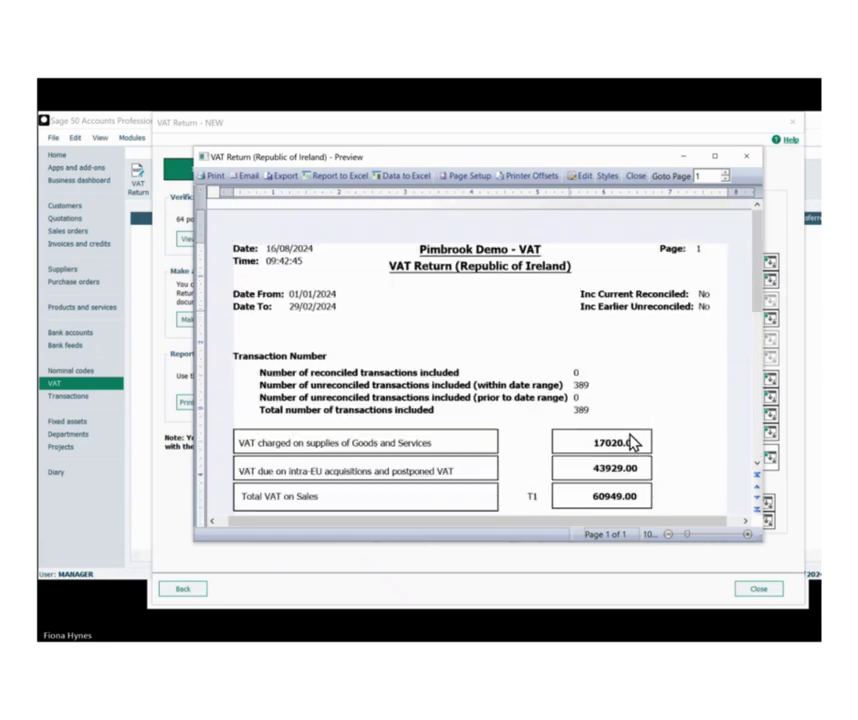
{"action": "left_click", "coordinate": [681, 158]}
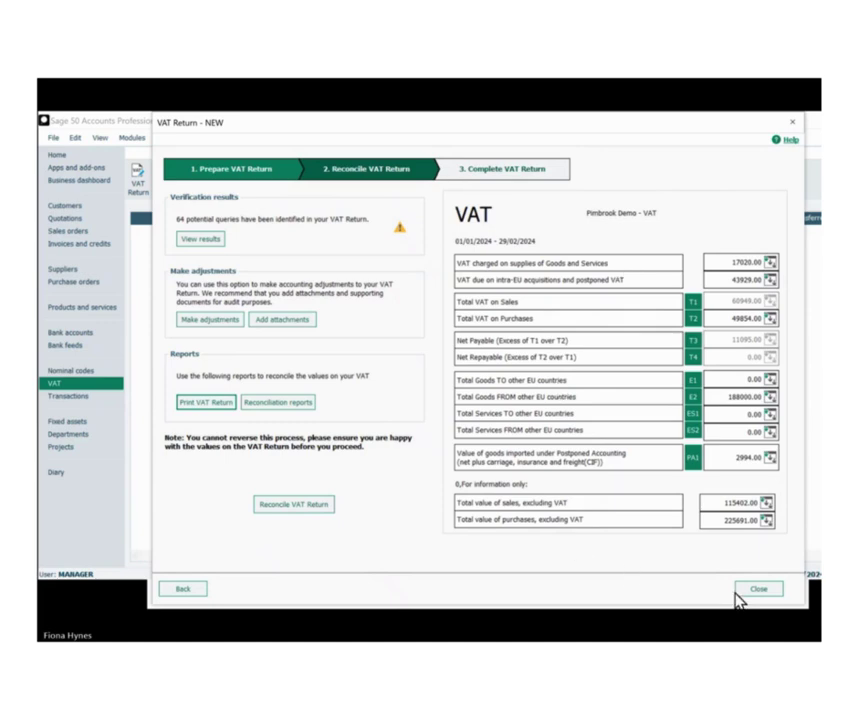
Open the VAT Report (Summary) preview for the return and read the tax code breakdowns down to Total VAT on Purchases
{"action": "left_click_drag", "start_coordinate": [676, 130], "coordinate": [680, 157]}
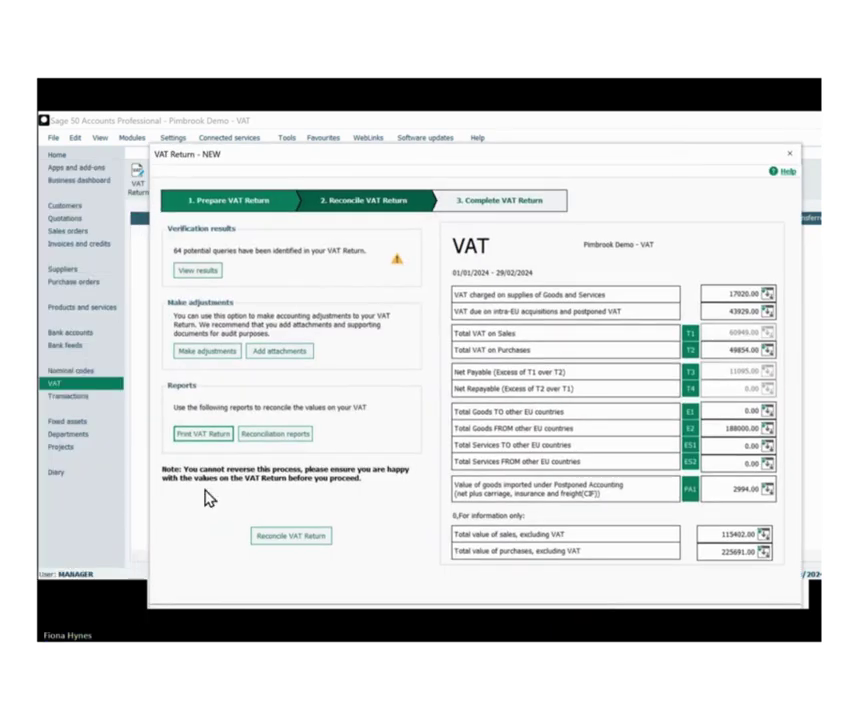
{"action": "left_click", "coordinate": [211, 440]}
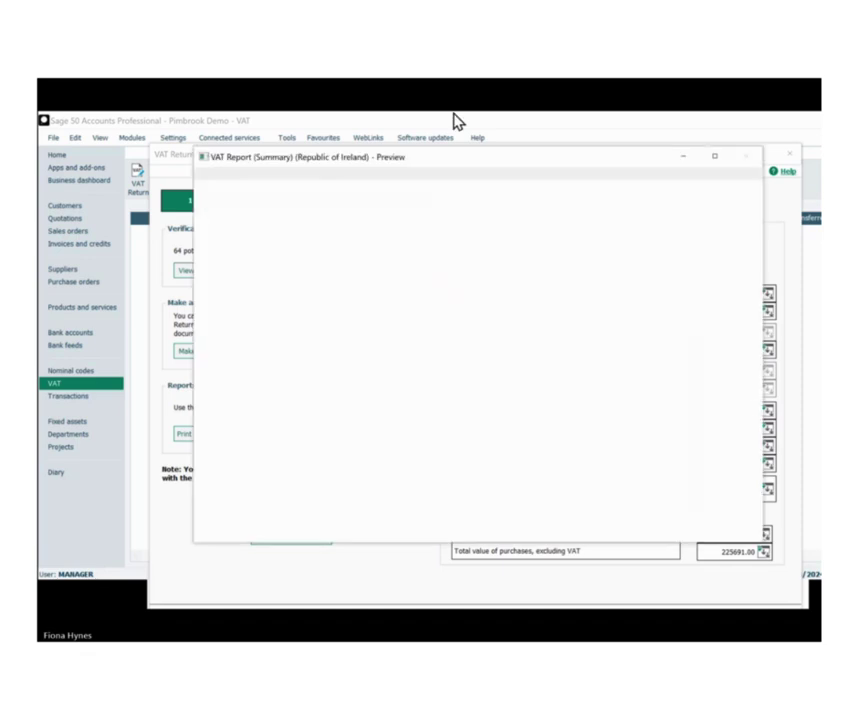
{"action": "scroll", "coordinate": [489, 434], "scroll_direction": "down", "scroll_amount": 2}
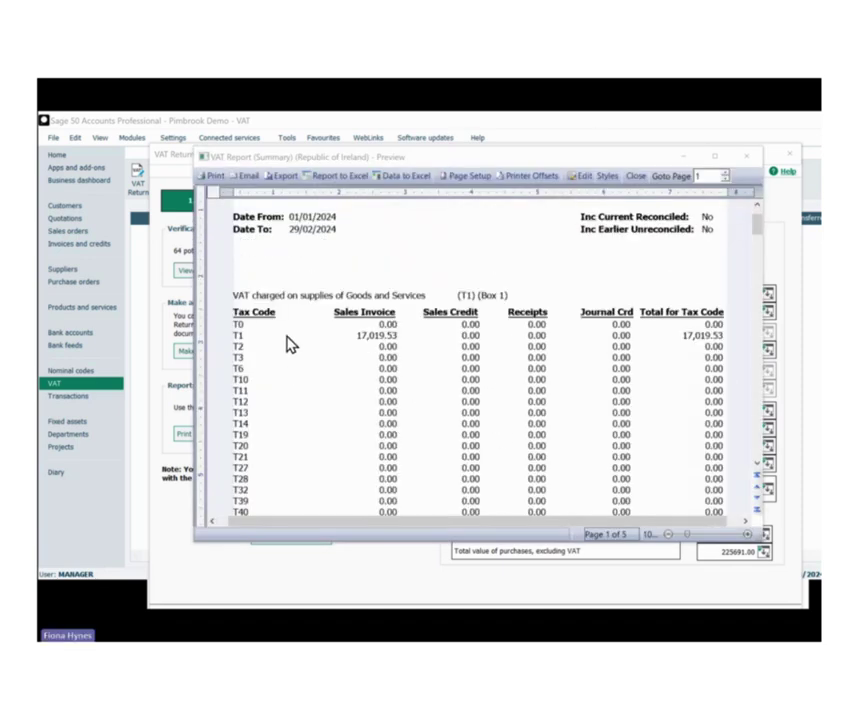
{"action": "scroll", "coordinate": [389, 345], "scroll_direction": "down", "scroll_amount": 5}
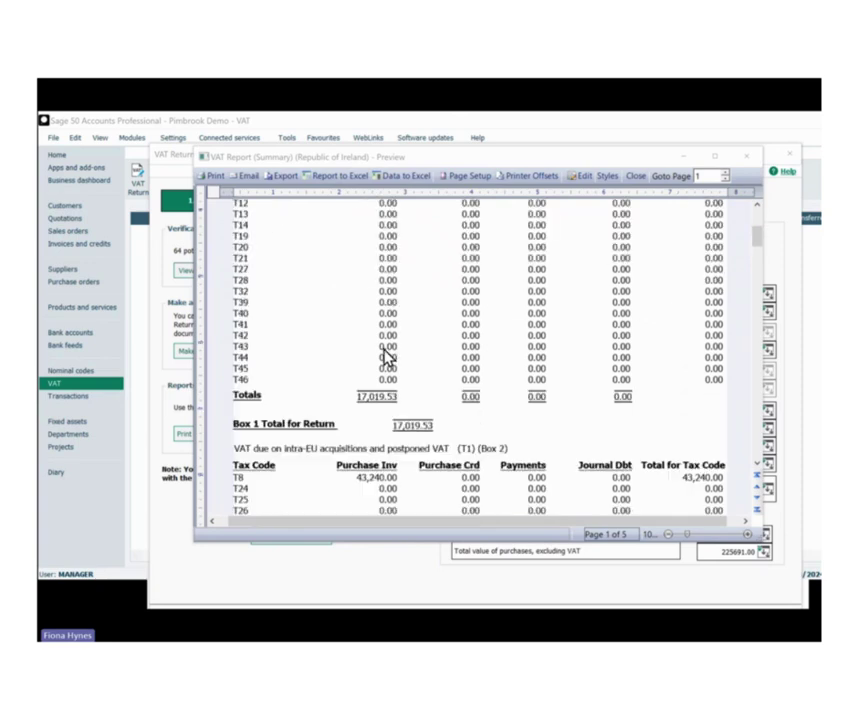
{"action": "scroll", "coordinate": [389, 358], "scroll_direction": "down", "scroll_amount": 10}
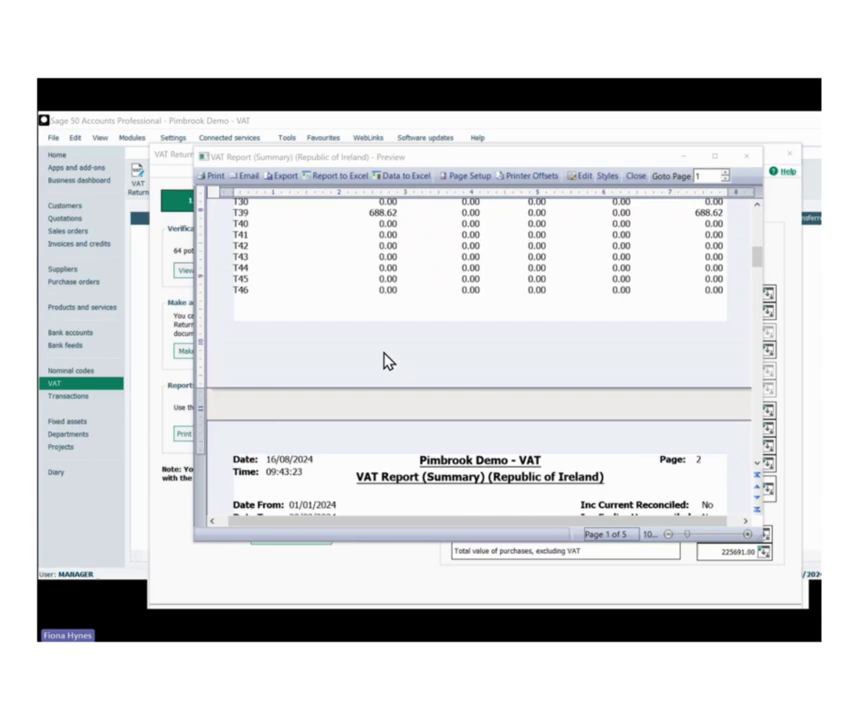
{"action": "scroll", "coordinate": [511, 306], "scroll_direction": "down", "scroll_amount": 5}
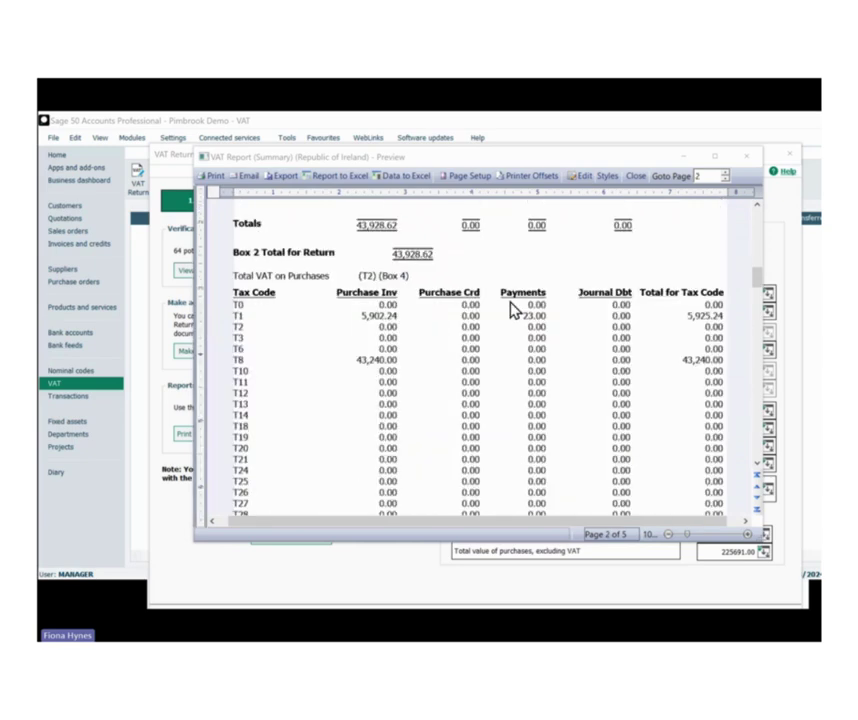
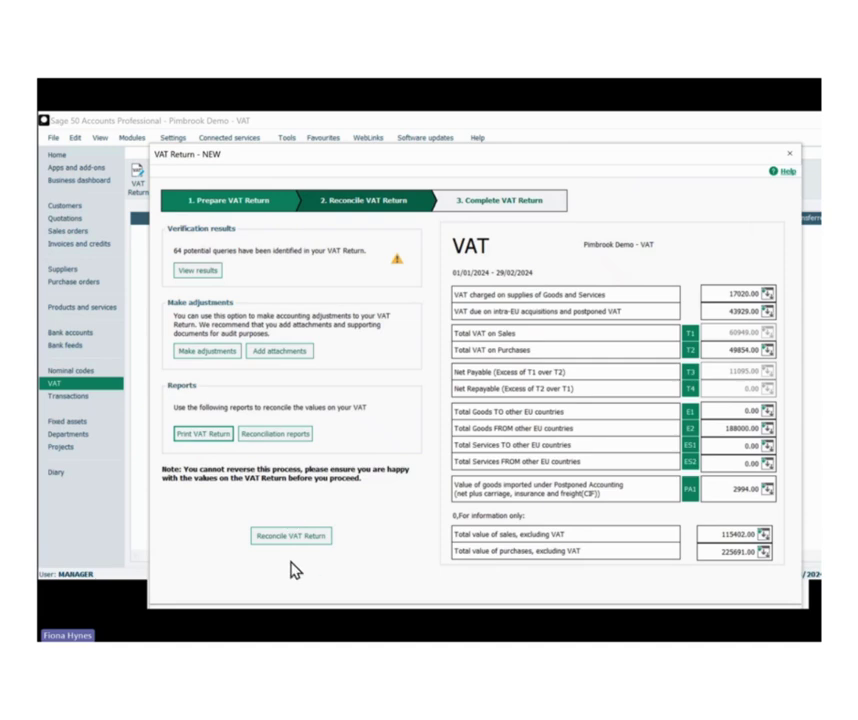
Reconcile the VAT Return and agree to flag its transactions as VAT reconciled
{"action": "left_click", "coordinate": [296, 543]}
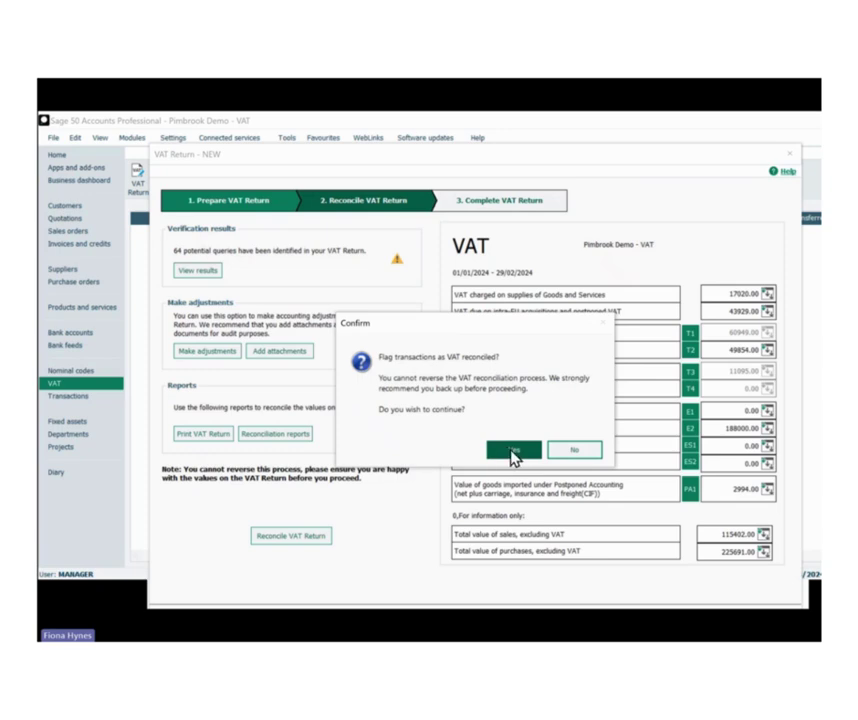
{"action": "left_click", "coordinate": [513, 452]}
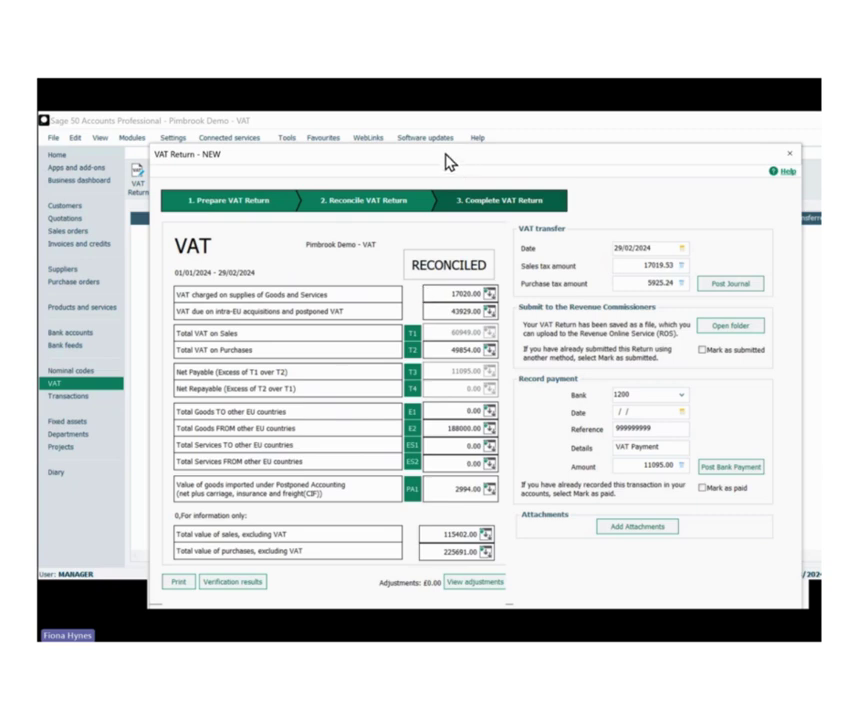
Post the VAT transfer journal for the sales and purchase tax amounts dated 29/02/2024, and close the VAT Return
{"action": "left_click_drag", "start_coordinate": [444, 159], "coordinate": [435, 128]}
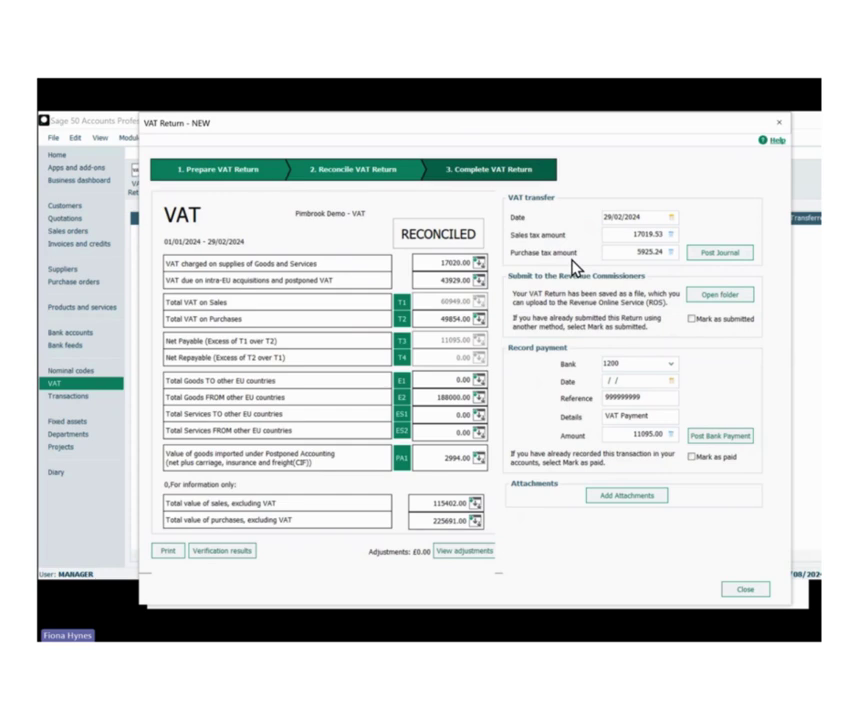
{"action": "left_click", "coordinate": [724, 256]}
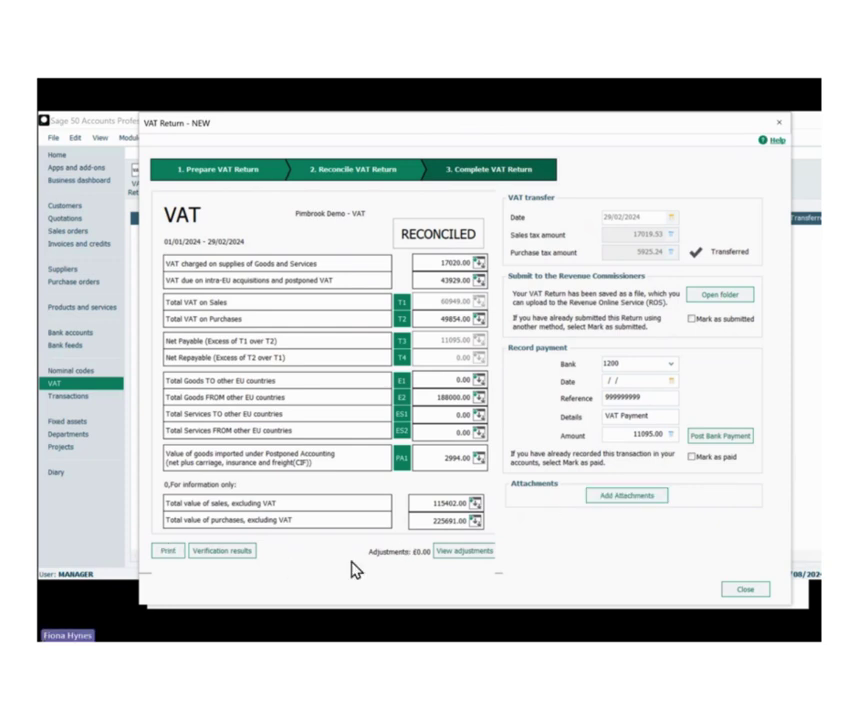
{"action": "left_click", "coordinate": [743, 590]}
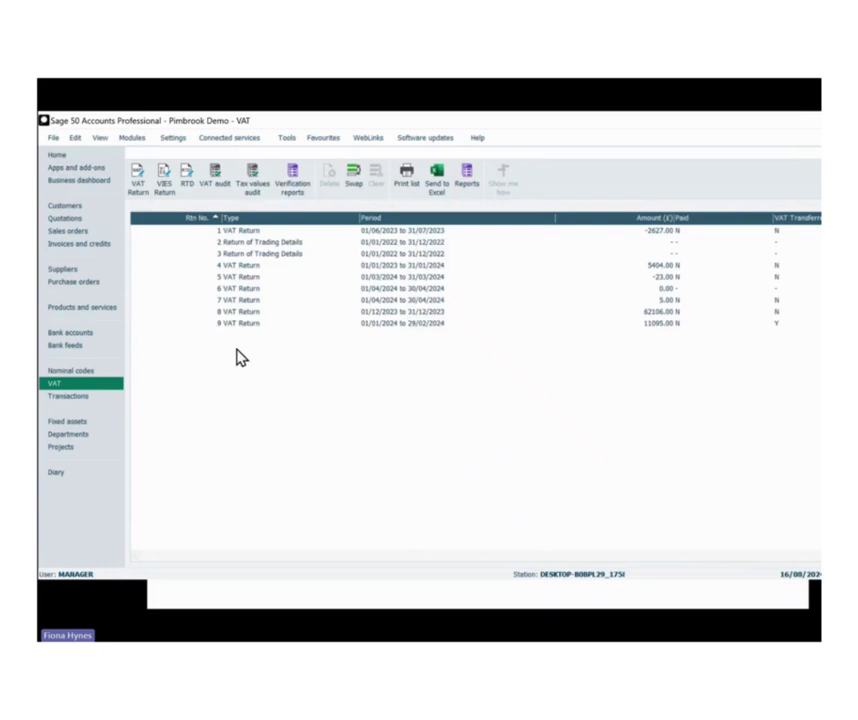
Reopen the saved VAT Return for 01/01/2024 to 29/02/2024 from the returns list, check its completion details and close it
{"action": "left_click", "coordinate": [241, 326]}
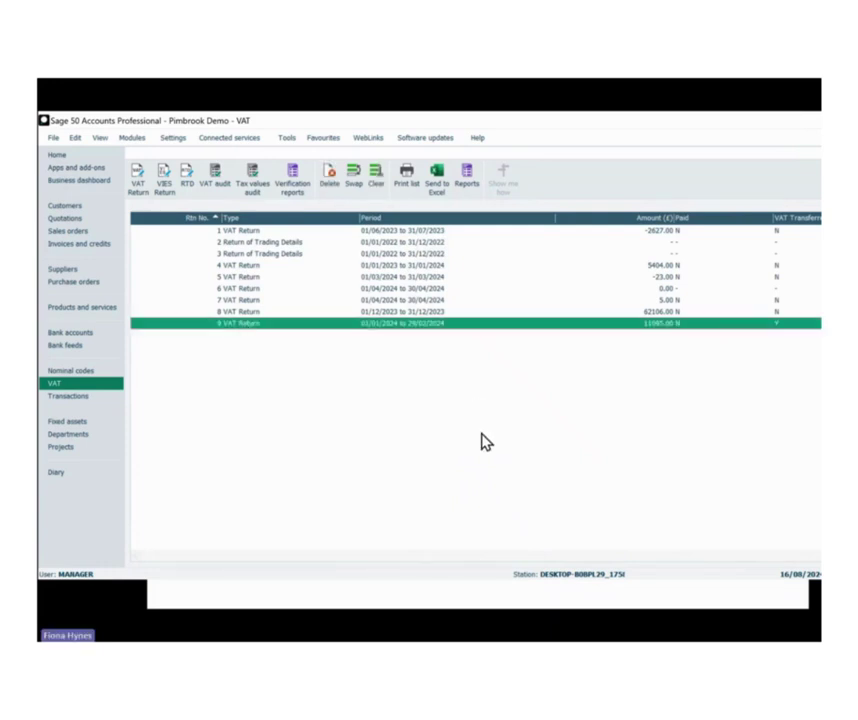
{"action": "double_click", "coordinate": [303, 332]}
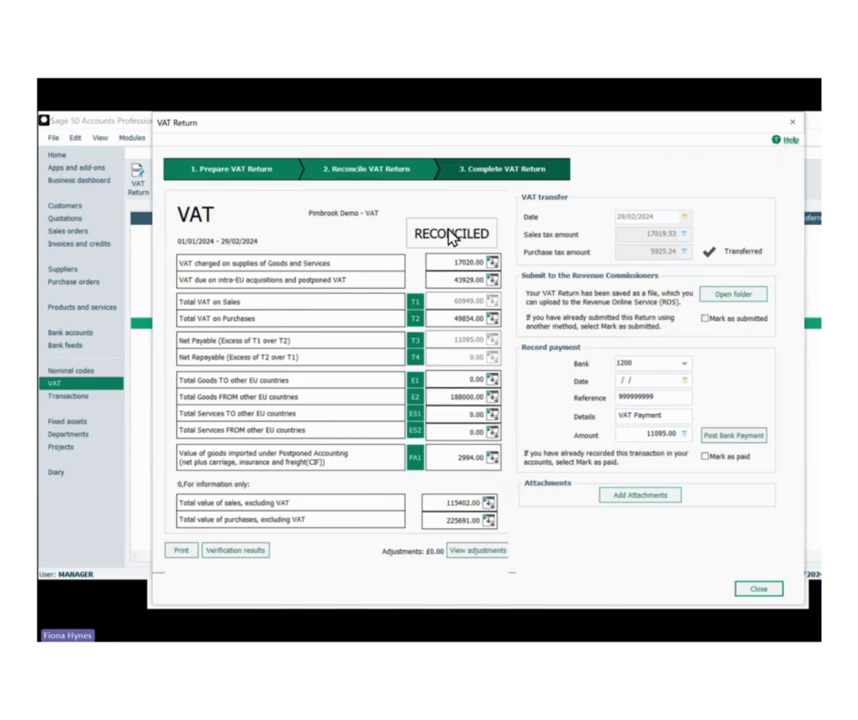
{"action": "left_click", "coordinate": [759, 590]}
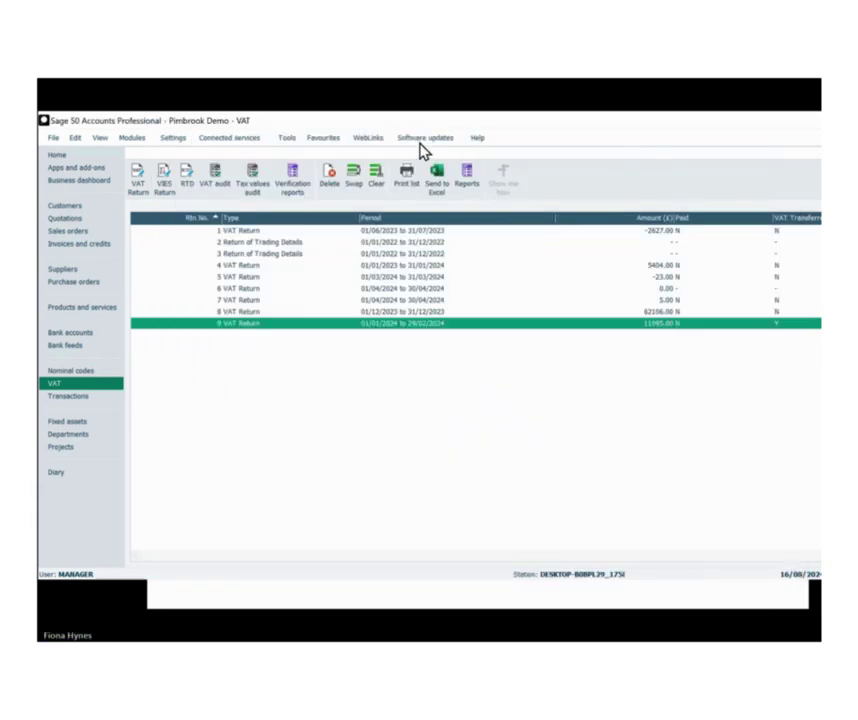